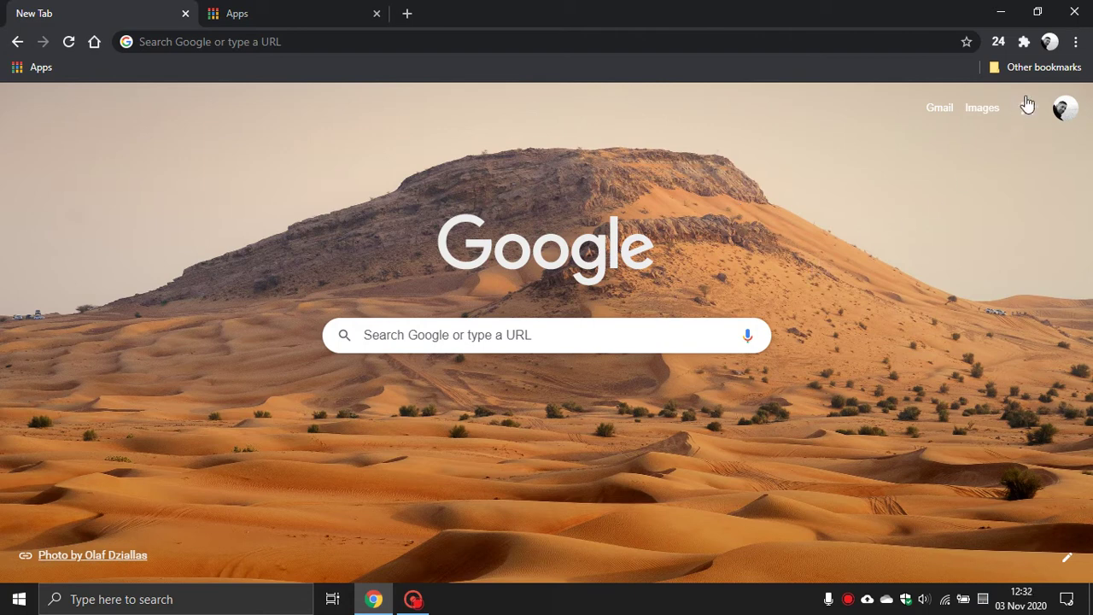
Step: Open Chrome's Settings page at chrome://settings from the three-dot menu
left_click(1075, 45)
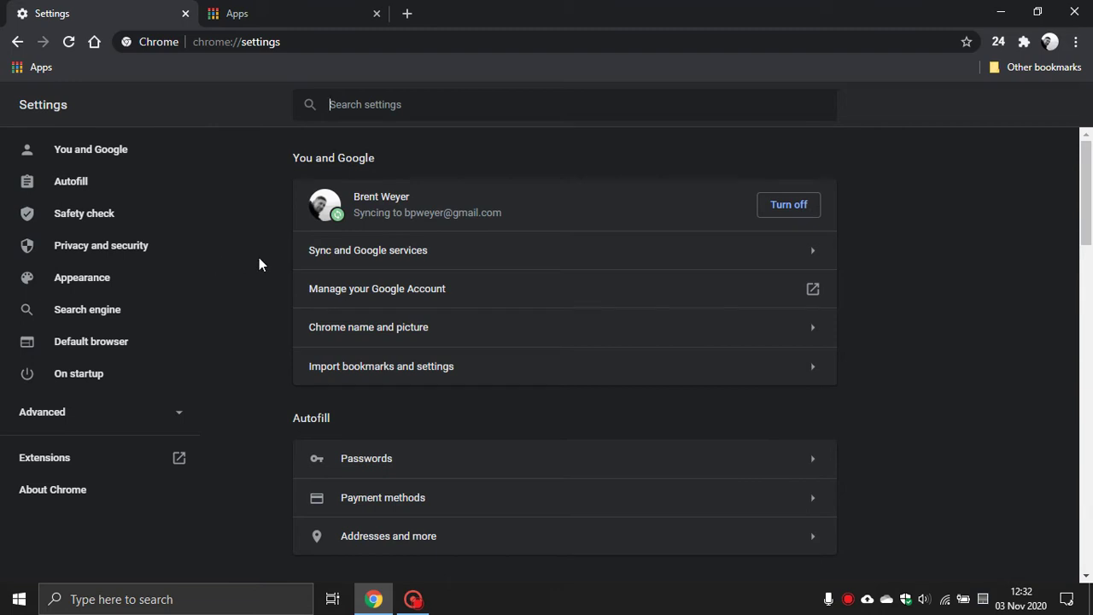
Step: Under Sync and Google services, turn off Help improve Chrome's features and performance
left_click(377, 253)
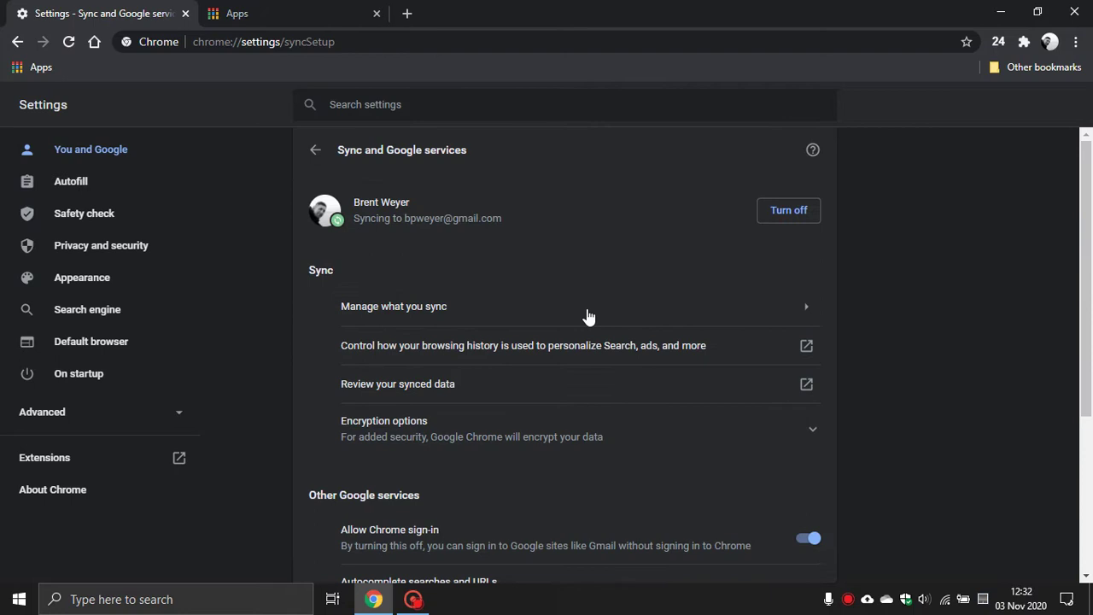
scroll(918, 242, "down", 3)
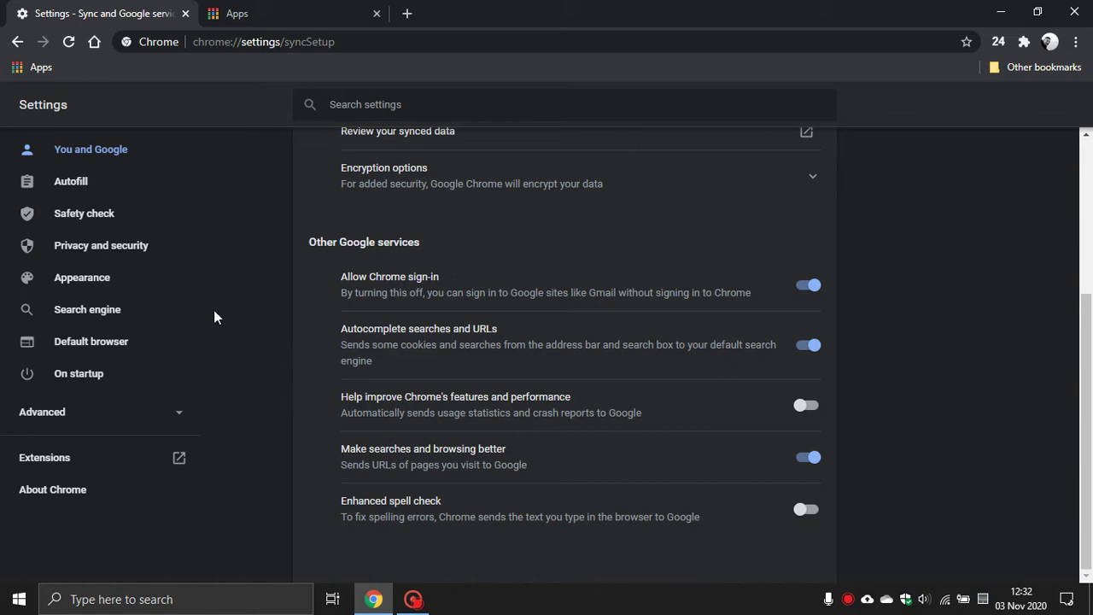
Step: Run Safety check so updates, passwords, Safe Browsing and extensions pass, then view Privacy and security
left_click(90, 216)
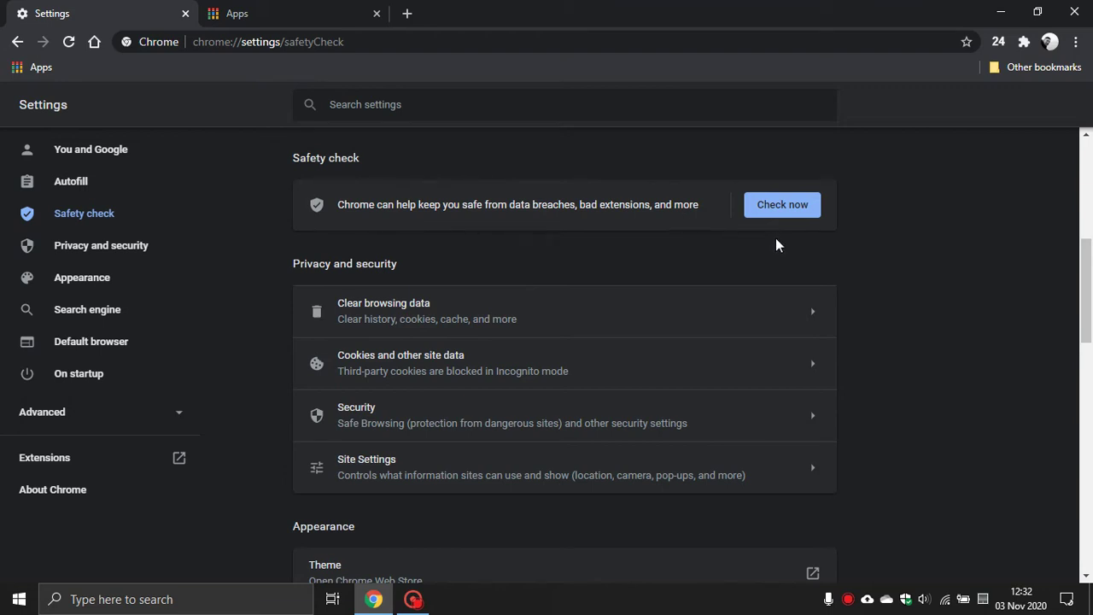
left_click(779, 207)
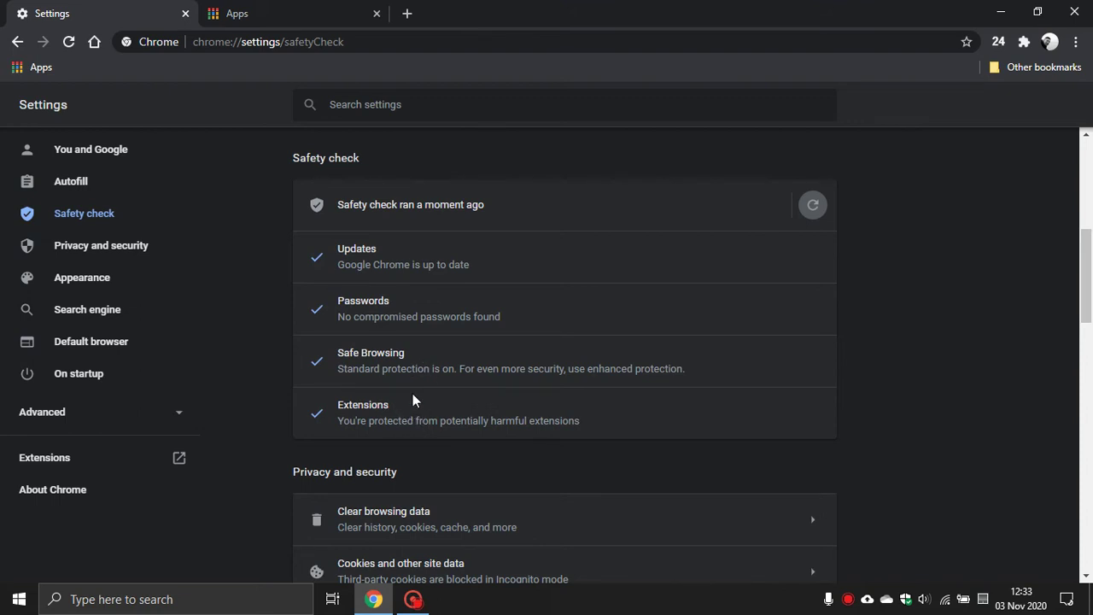
left_click(92, 249)
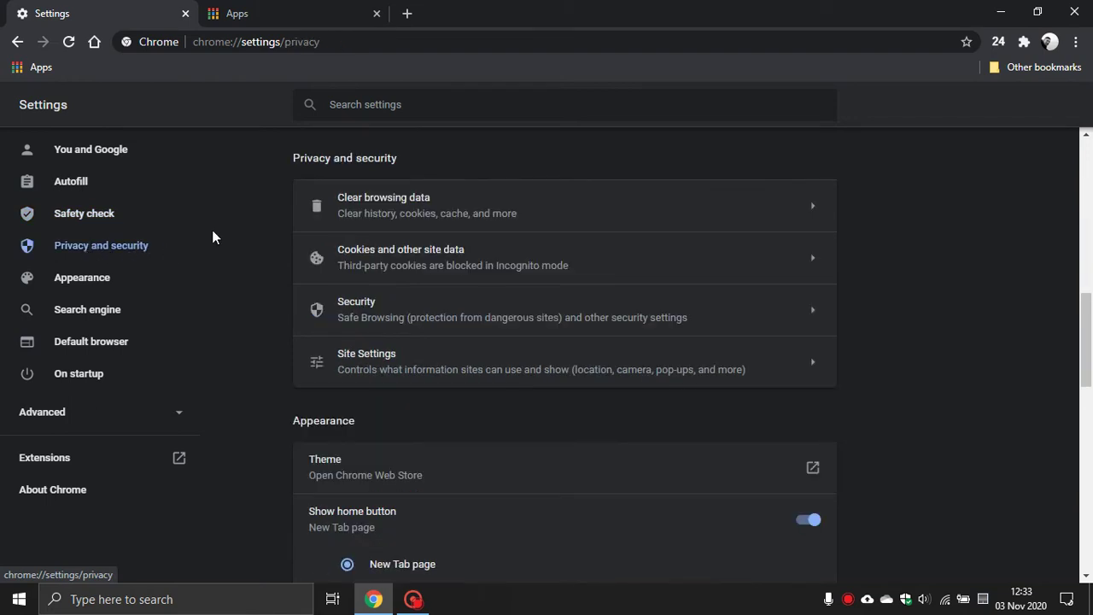
Step: Clear only Cached images and files for All time, leaving history and cookies unticked
left_click(521, 215)
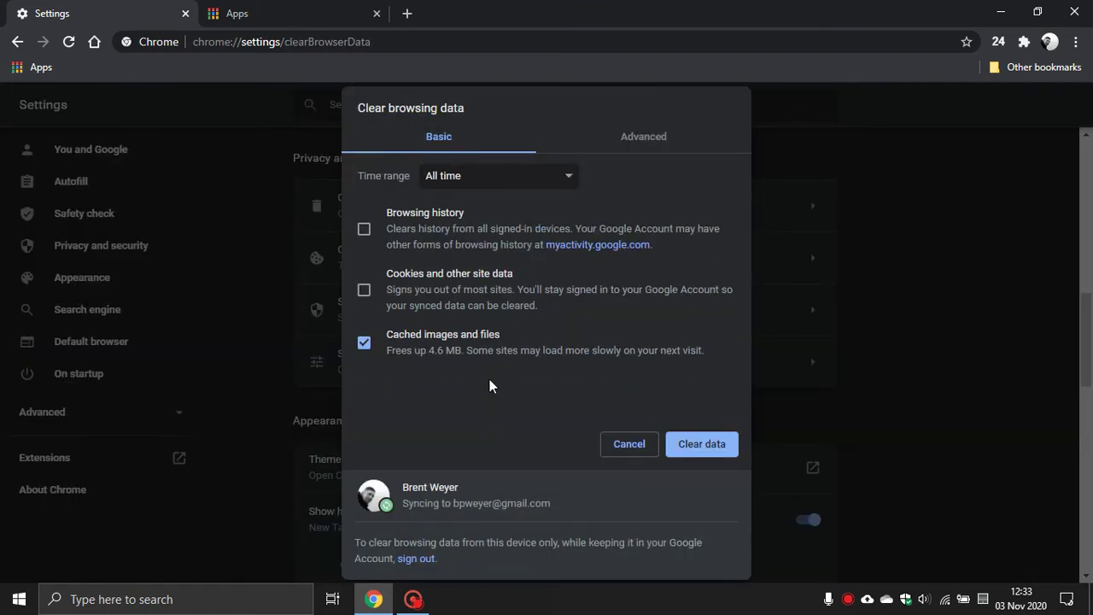
left_click(364, 233)
left_click(366, 294)
left_click(364, 229)
left_click(364, 290)
left_click(692, 444)
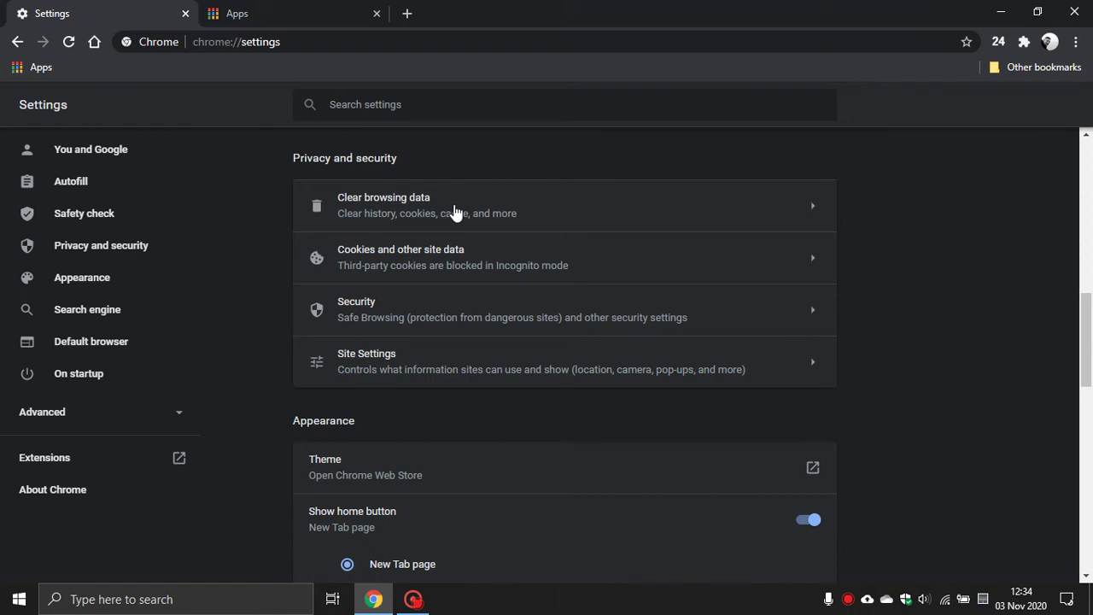
Step: Set Cookies and other site data to Block third-party cookies instead of Incognito-only
left_click(443, 259)
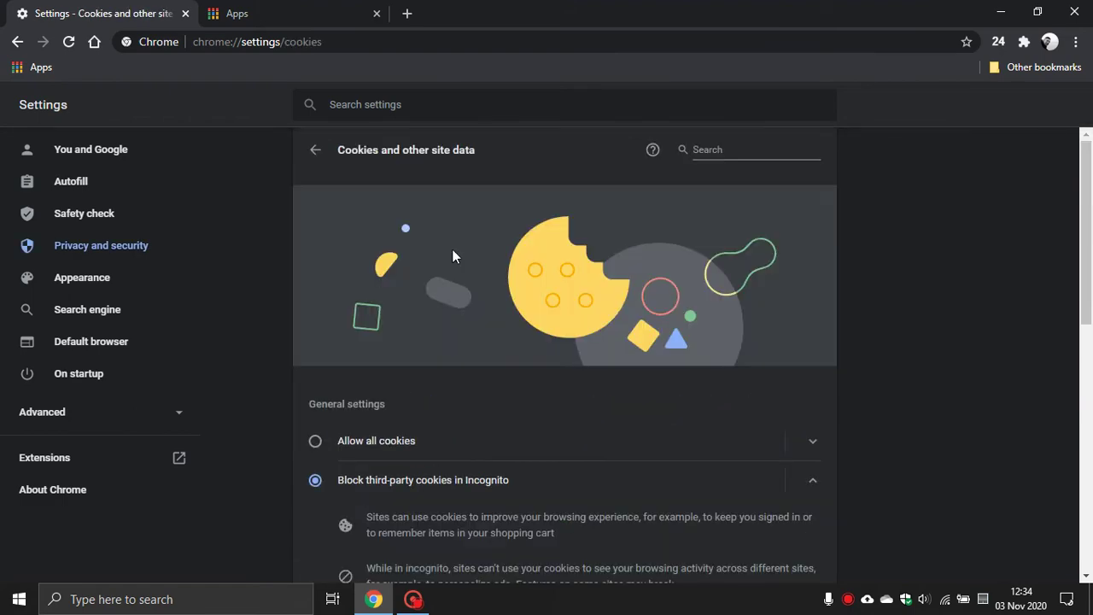
scroll(920, 277, "down", 3)
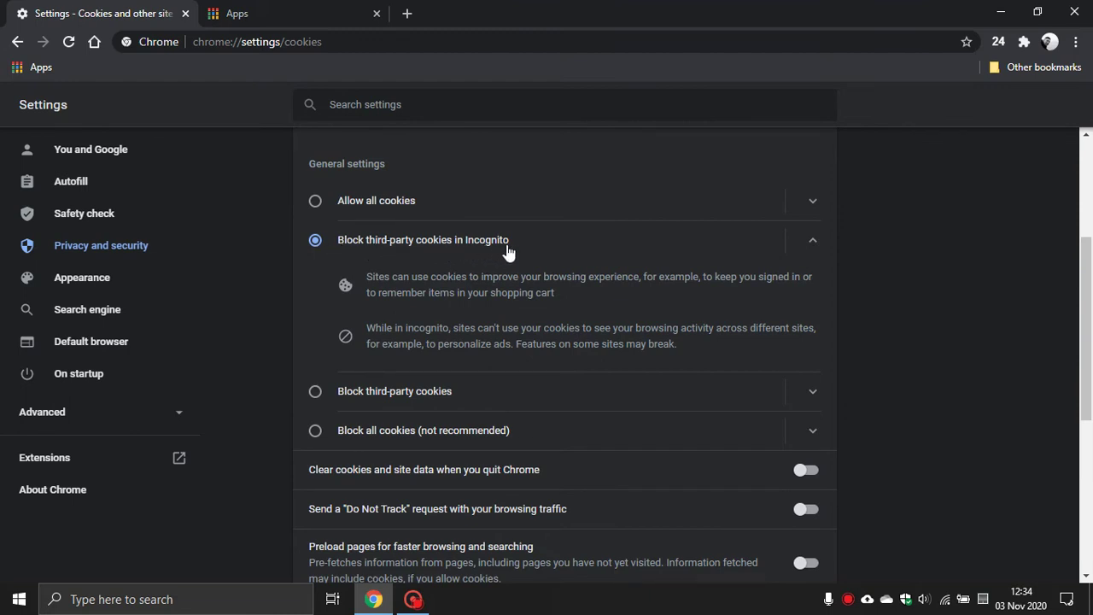
left_click(315, 392)
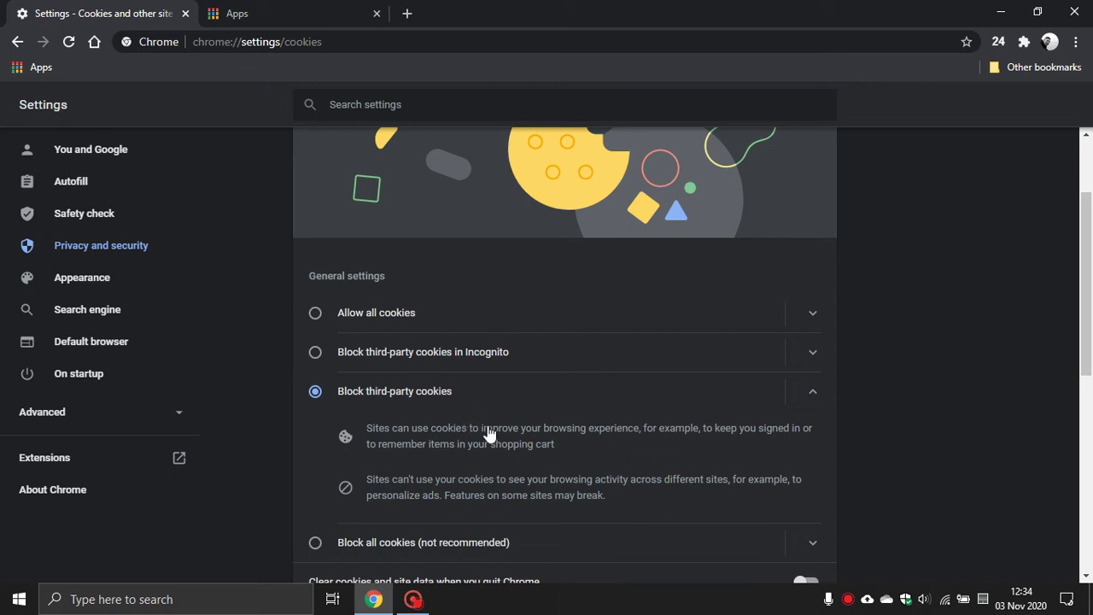
scroll(488, 434, "up", 3)
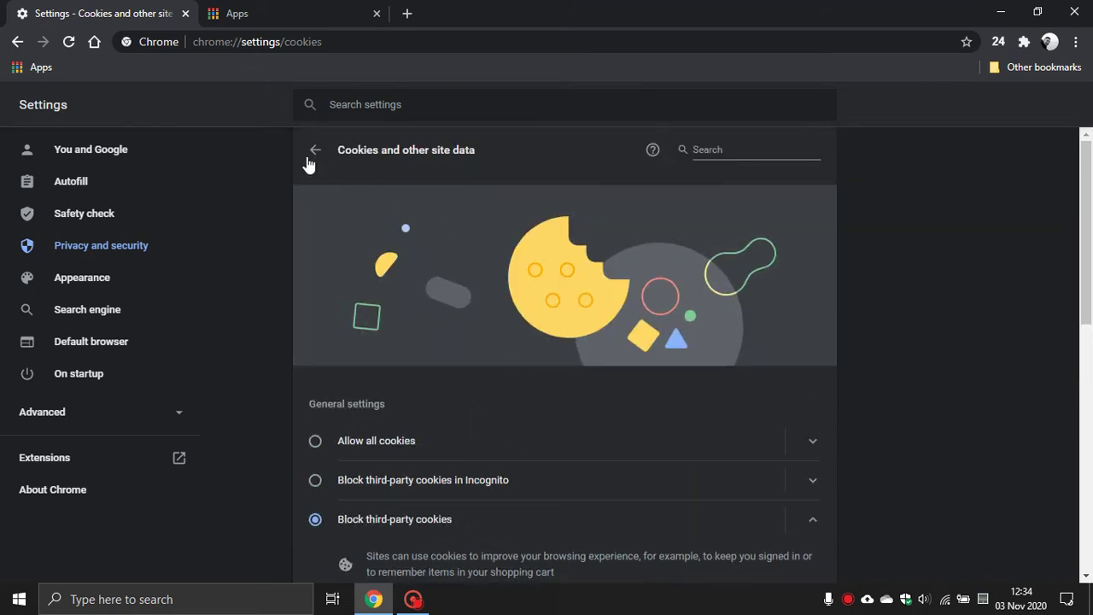
left_click(311, 152)
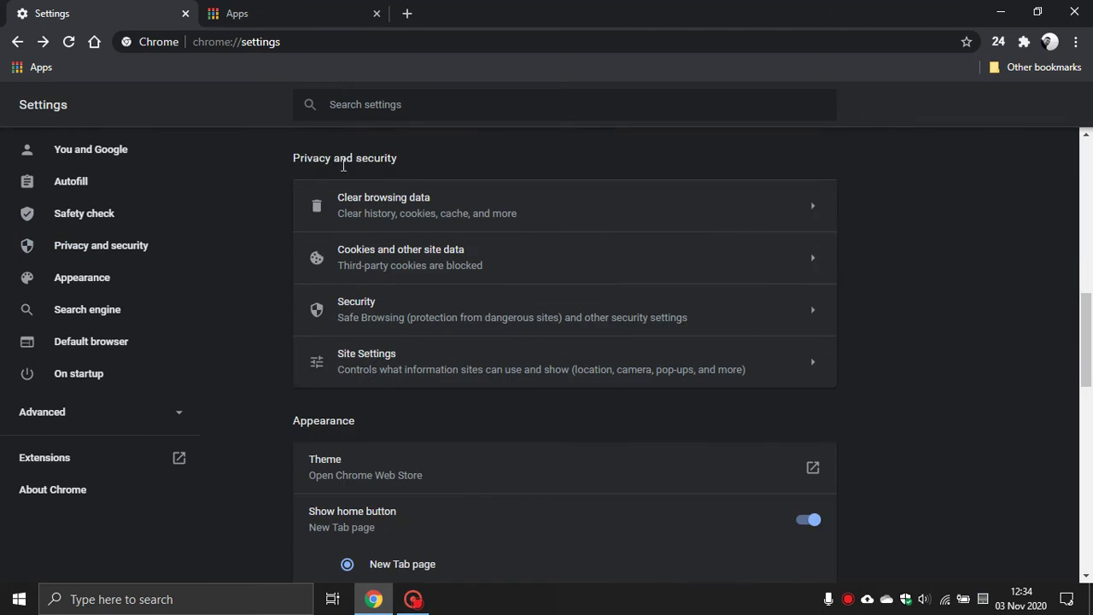
left_click(481, 313)
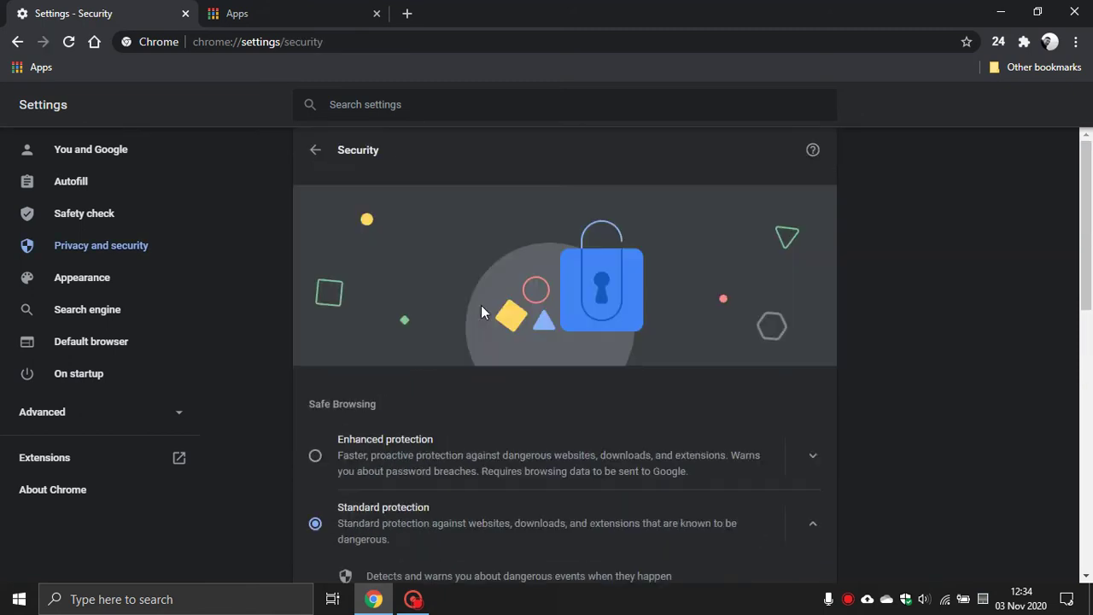
scroll(910, 302, "down", 4)
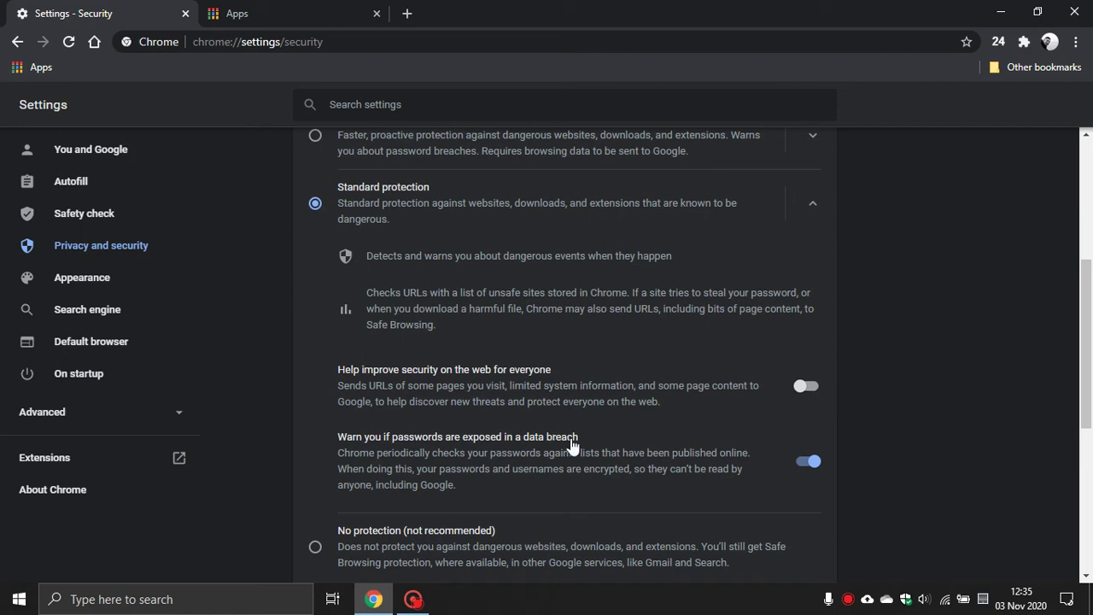
scroll(389, 345, "up", 4)
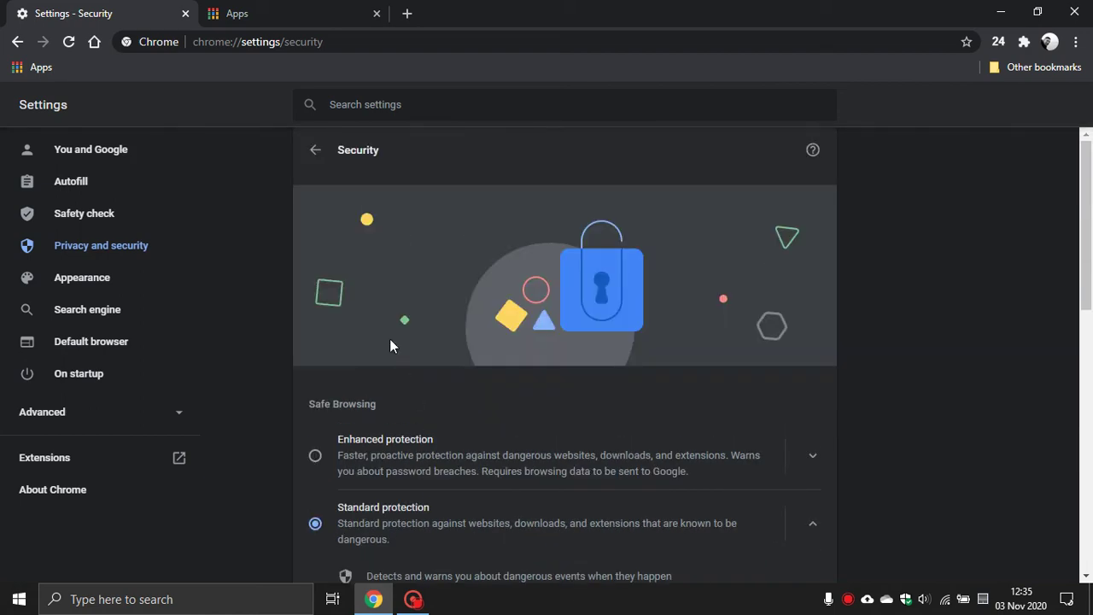
left_click(314, 151)
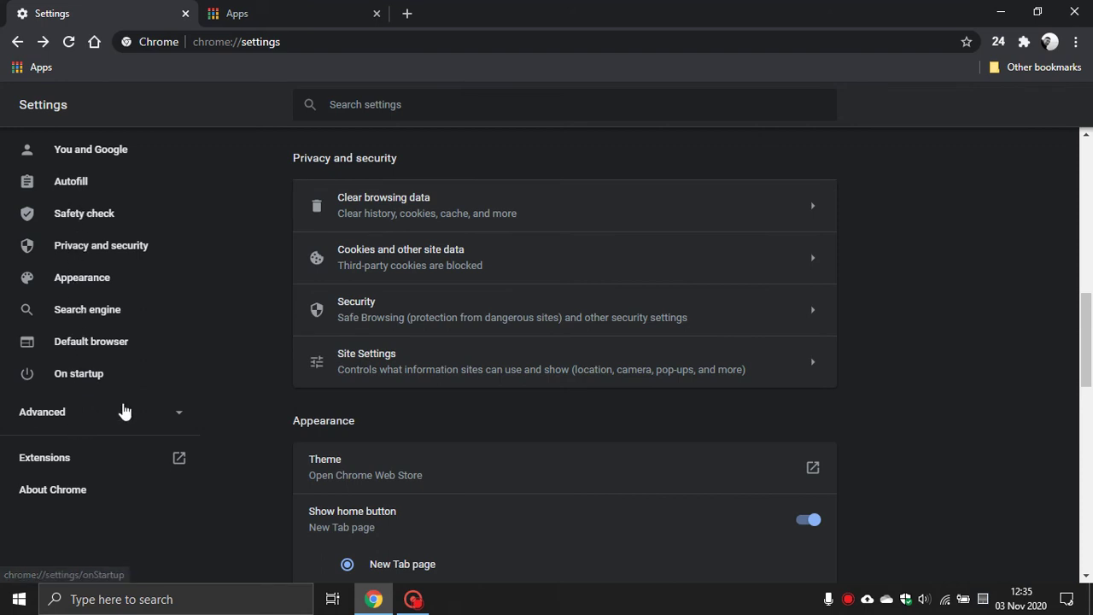
Step: Check that Site Settings keeps Flash on Block sites from running Flash
left_click(413, 367)
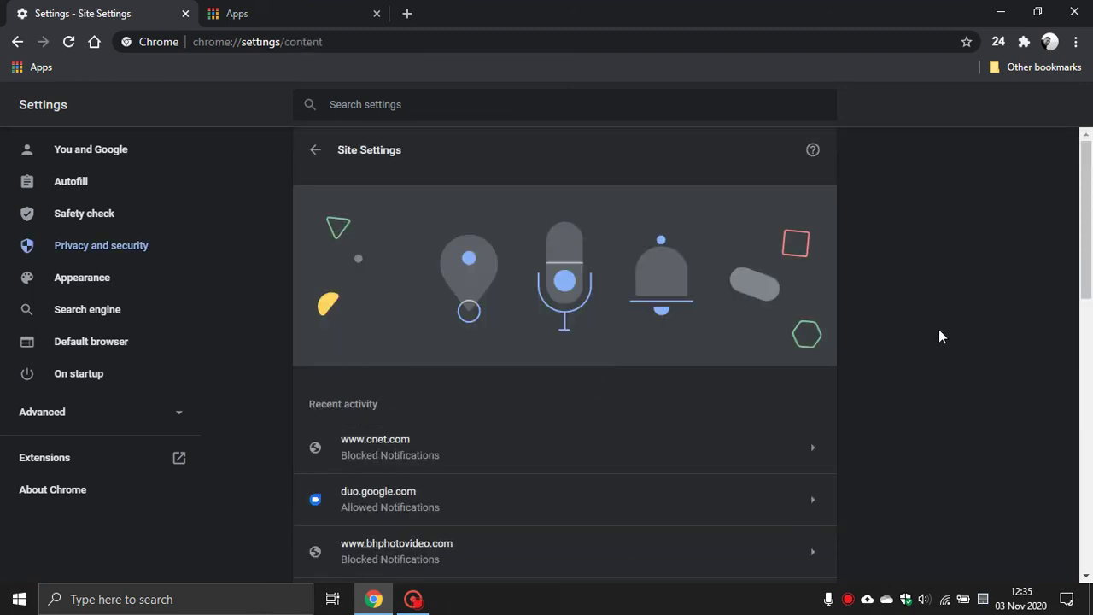
scroll(939, 328, "down", 2)
scroll(939, 333, "down", 5)
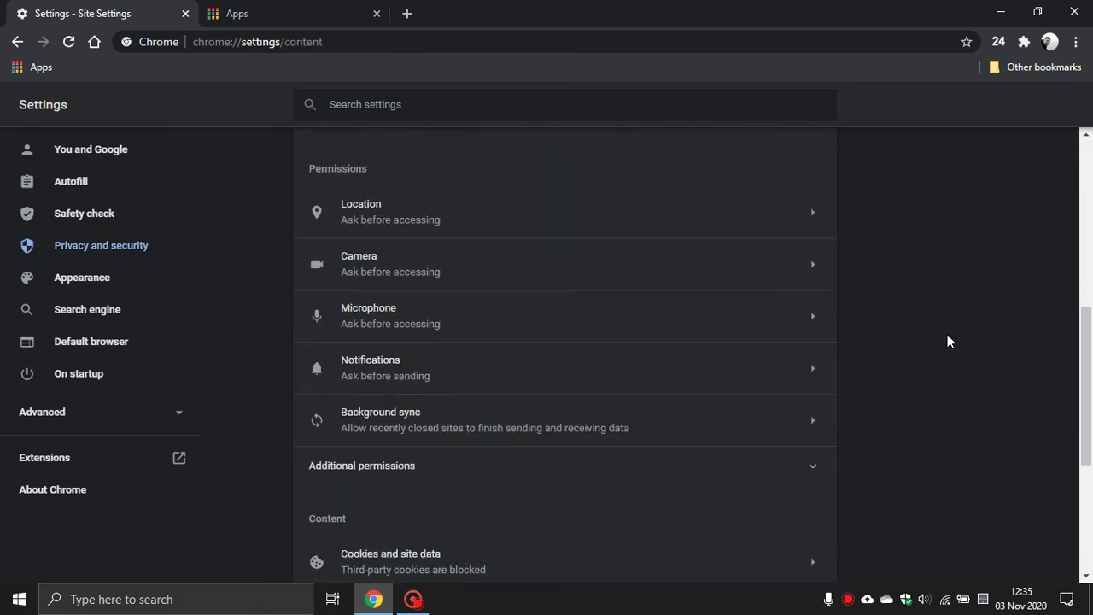
scroll(947, 341, "down", 1)
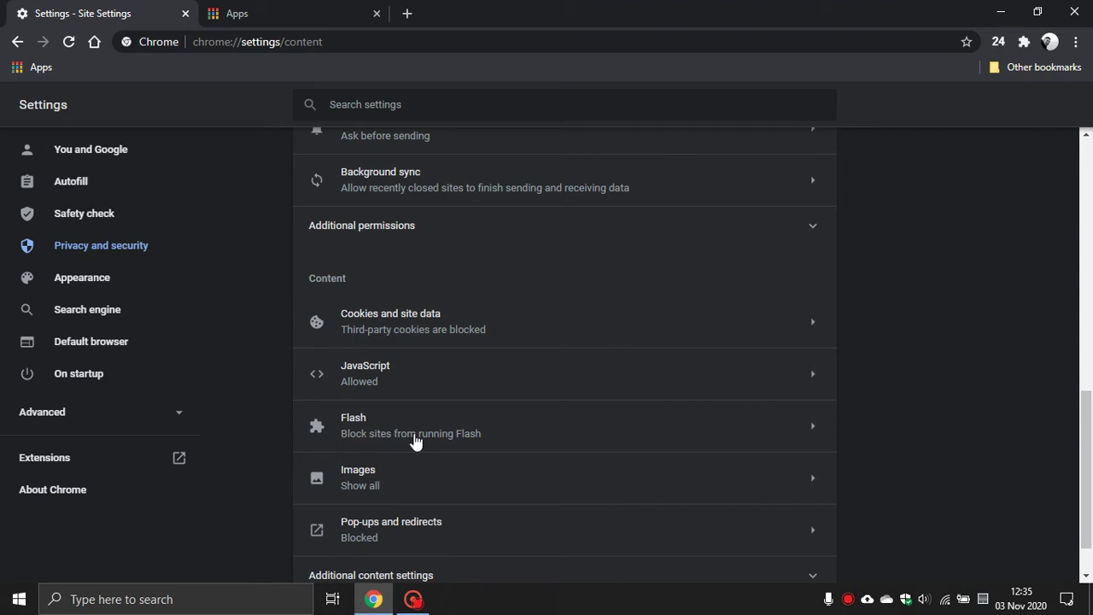
left_click(483, 433)
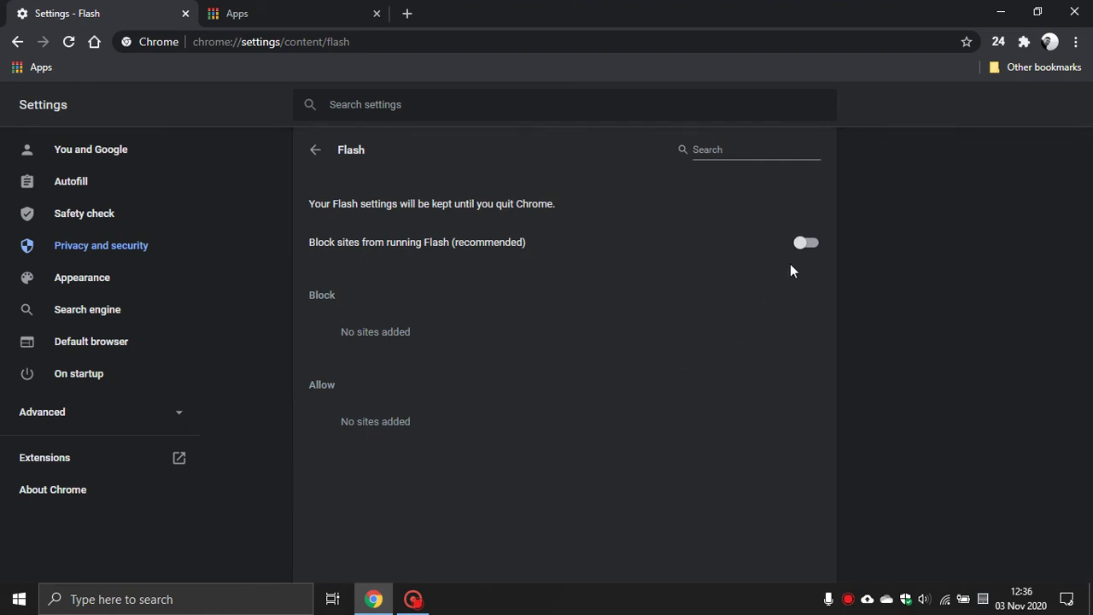
left_click(314, 150)
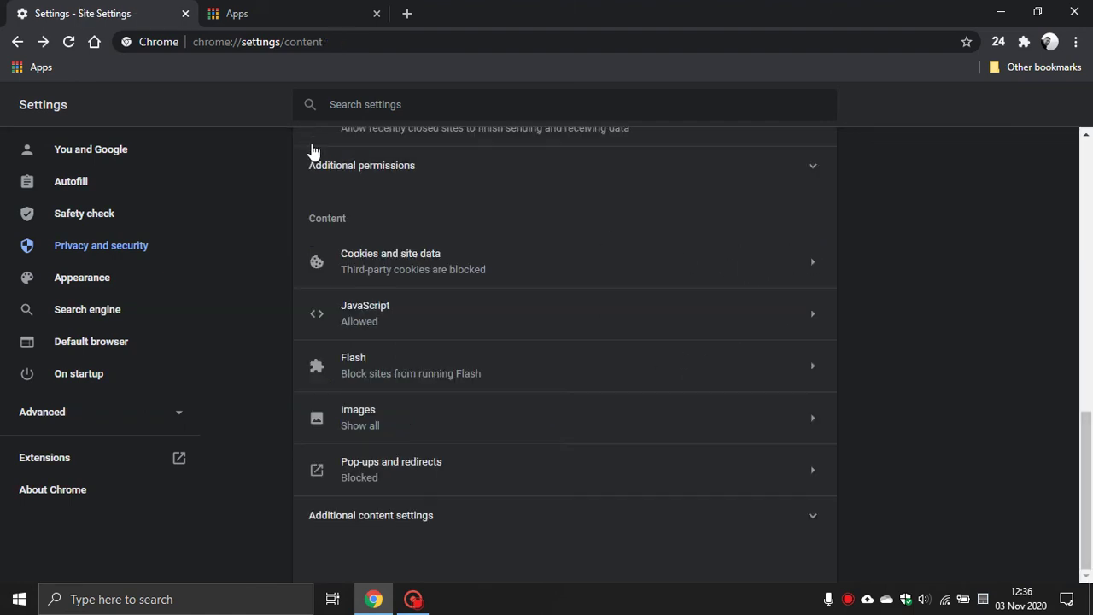
Step: Open the Extensions page from the Advanced sidebar categories to list installed extensions
left_click(49, 419)
scroll(60, 420, "down", 1)
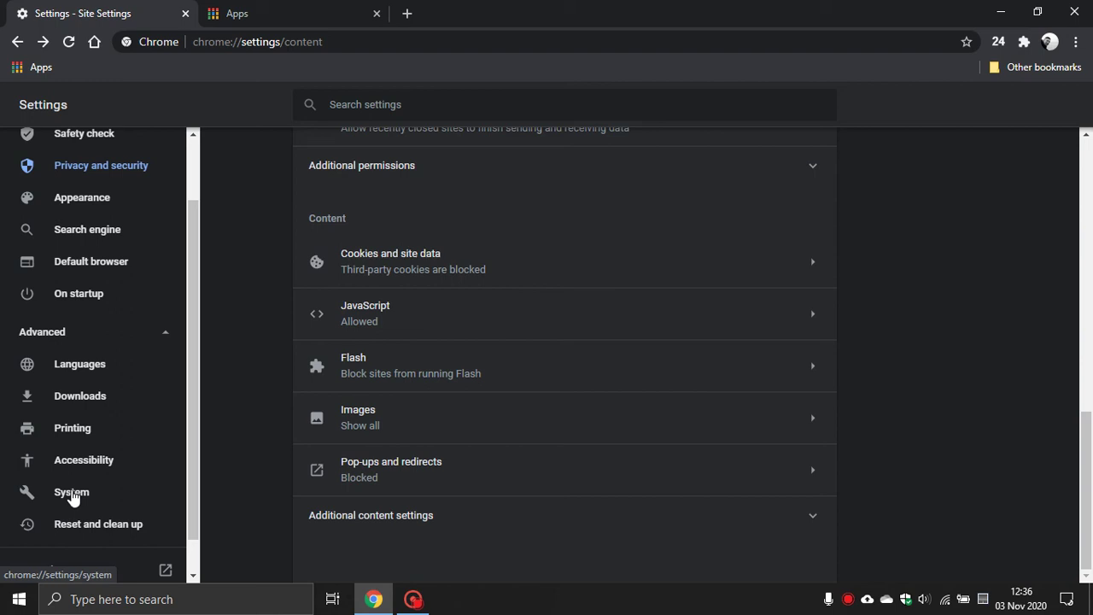
scroll(76, 503, "down", 1)
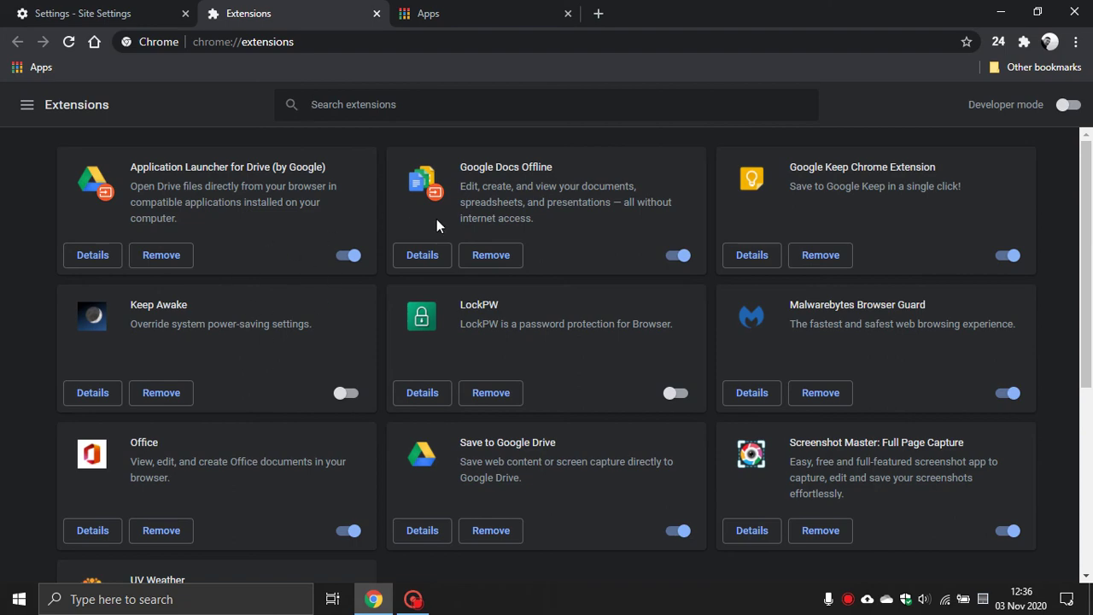
Step: Review the installed extensions list, then close the Extensions tab
scroll(550, 236, "down", 4)
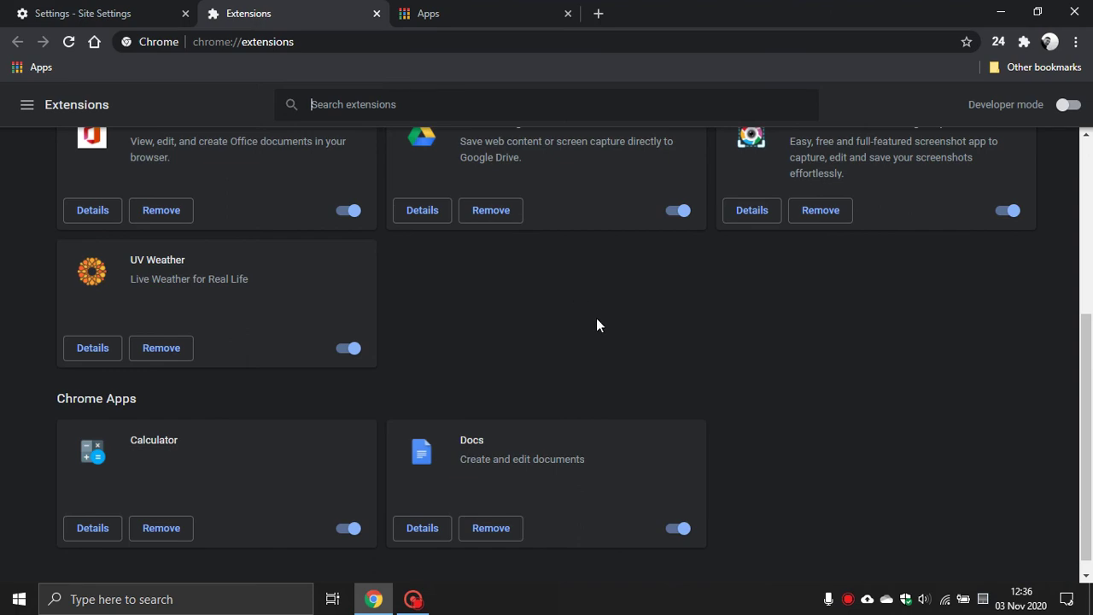
scroll(597, 325, "up", 4)
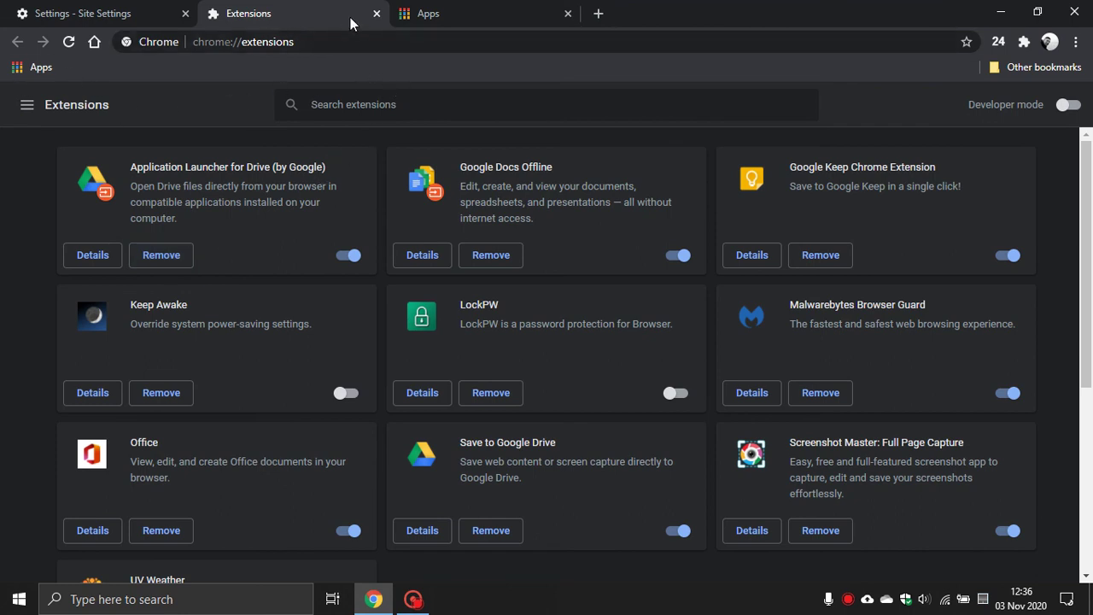
left_click(375, 13)
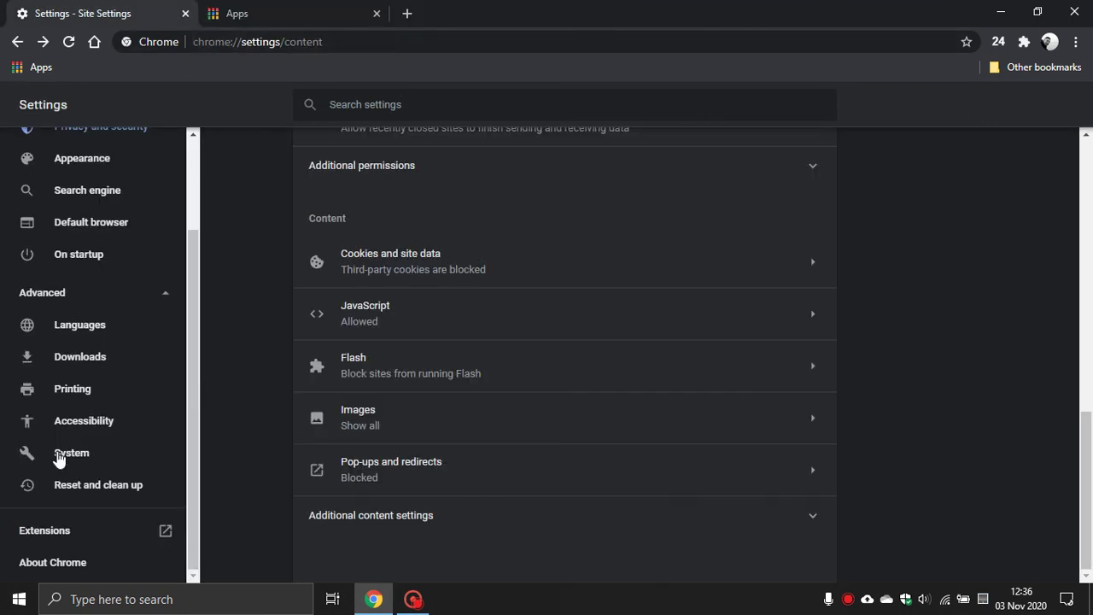
Step: Check on About Chrome that version 86.0.4240.183 (64-bit) is up to date
left_click(68, 567)
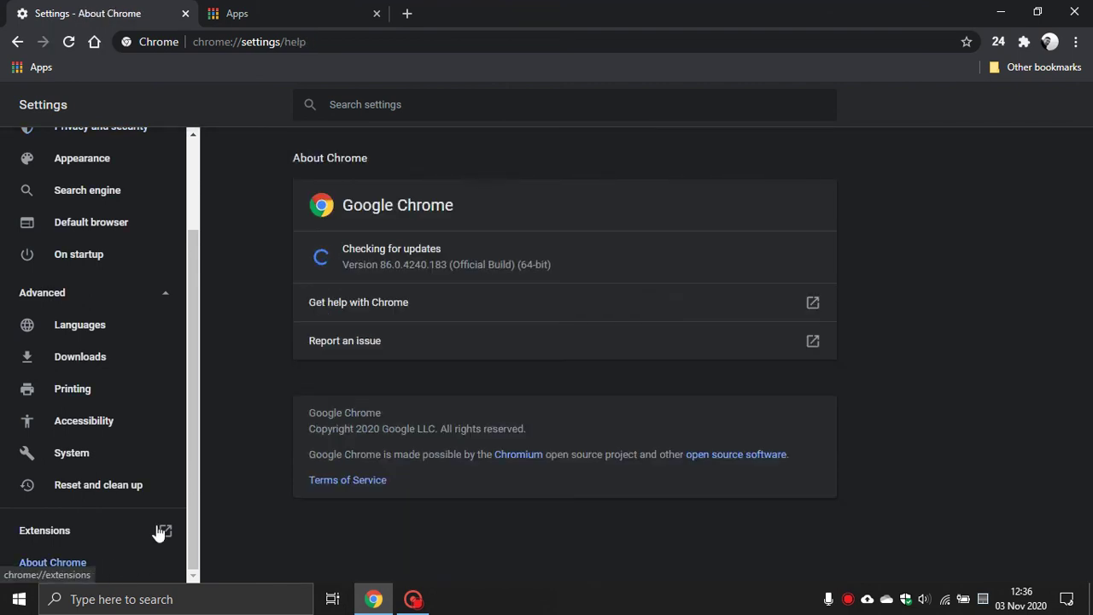